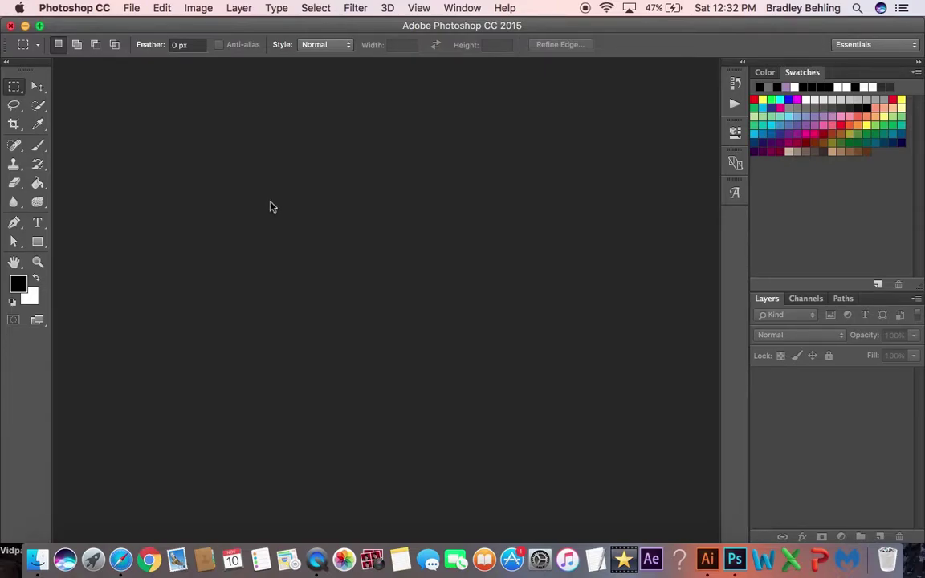
Create a new 1080 by 1080 pixel document at 72 pixels/inch in RGB Color with transparent background contents.
{"action": "left_click", "coordinate": [129, 7]}
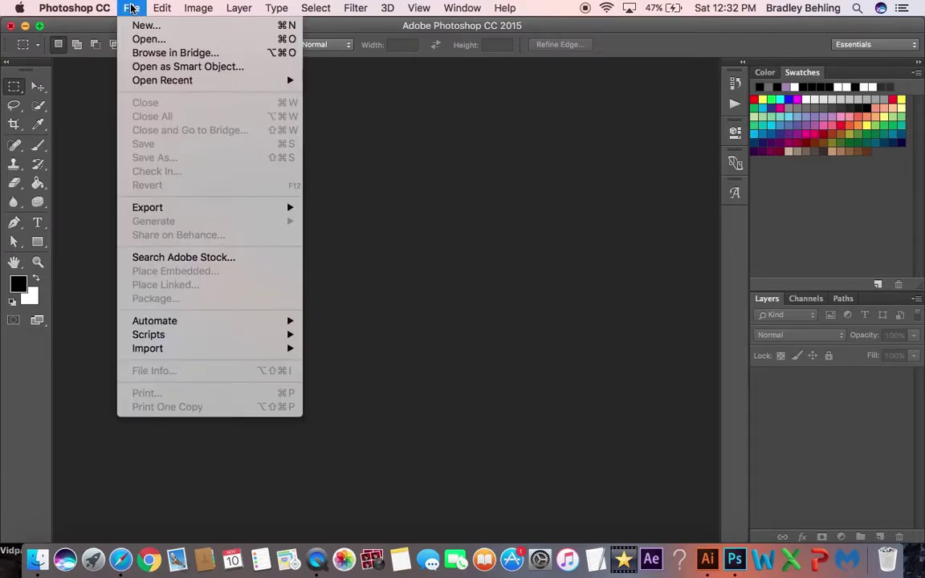
{"action": "left_click", "coordinate": [142, 27]}
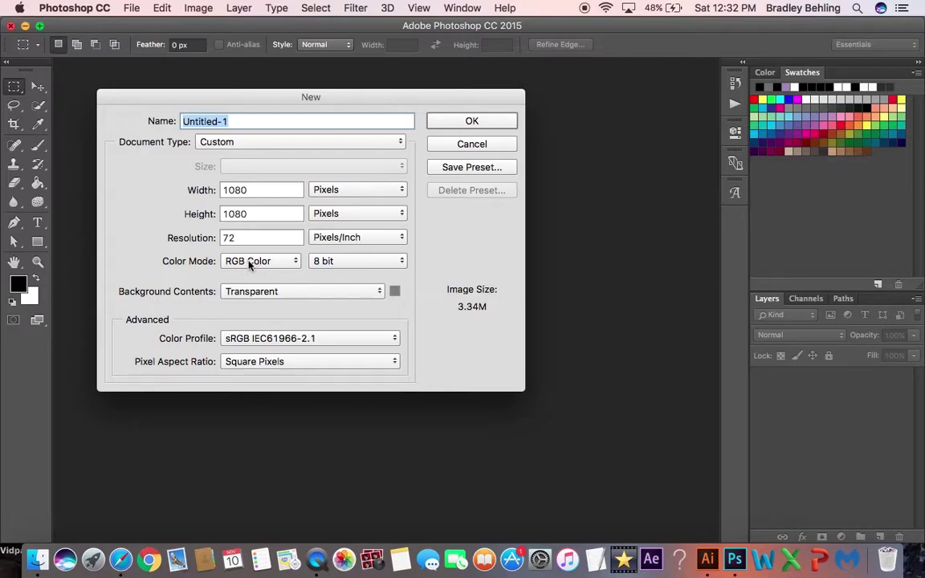
{"action": "left_click", "coordinate": [294, 262]}
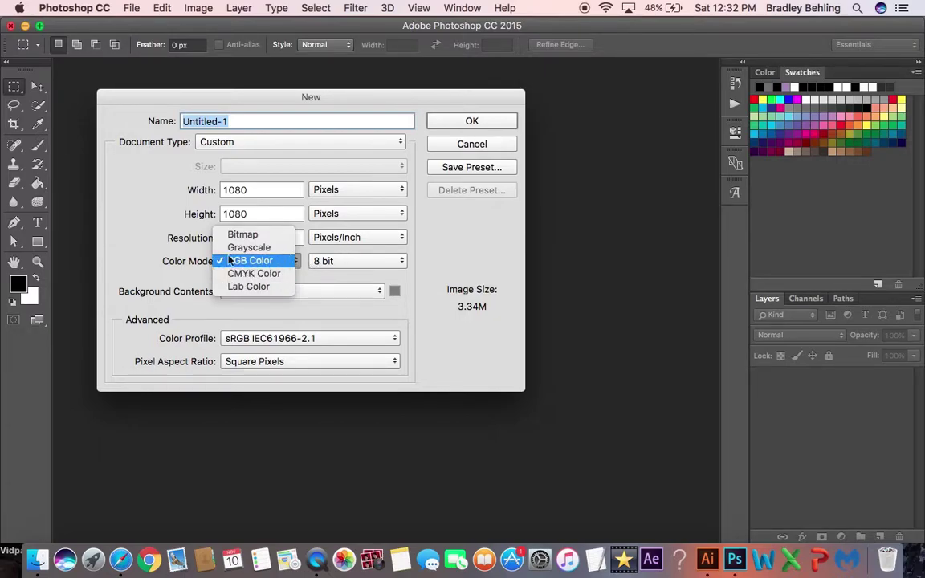
{"action": "left_click", "coordinate": [142, 252]}
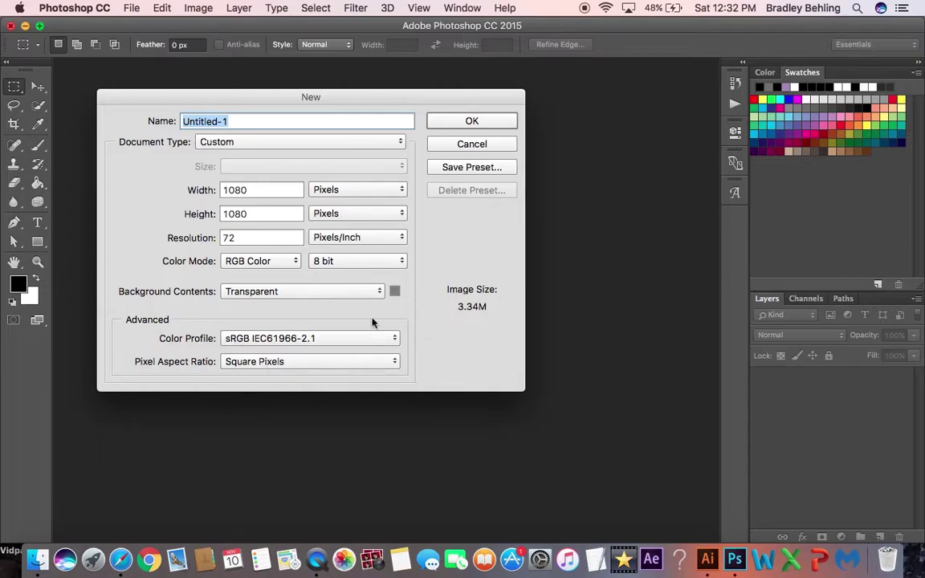
{"action": "left_click", "coordinate": [468, 122]}
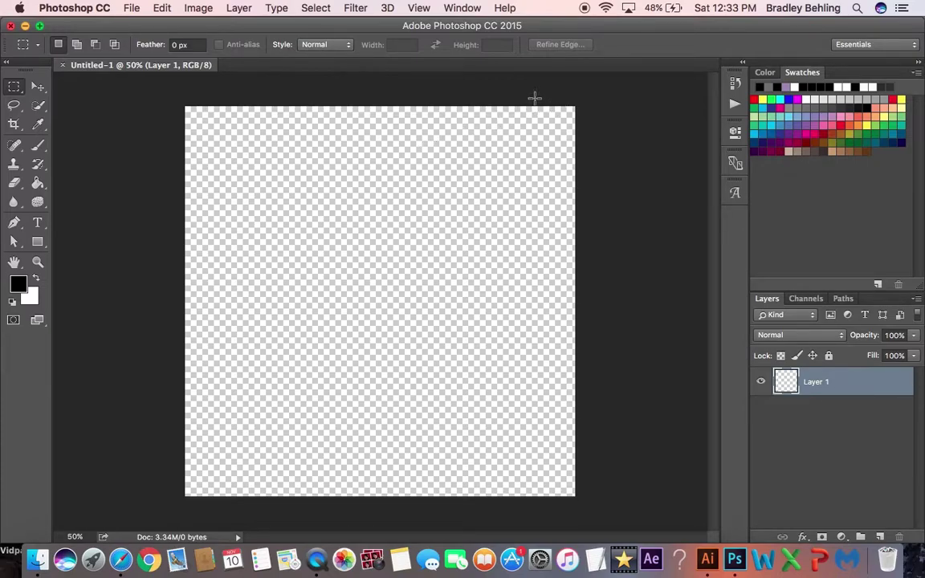
Open both wood slice photos, 0-1.jpeg and 0.jpeg, from folder 12 and bring 0.jpeg to the front.
{"action": "left_click", "coordinate": [129, 8]}
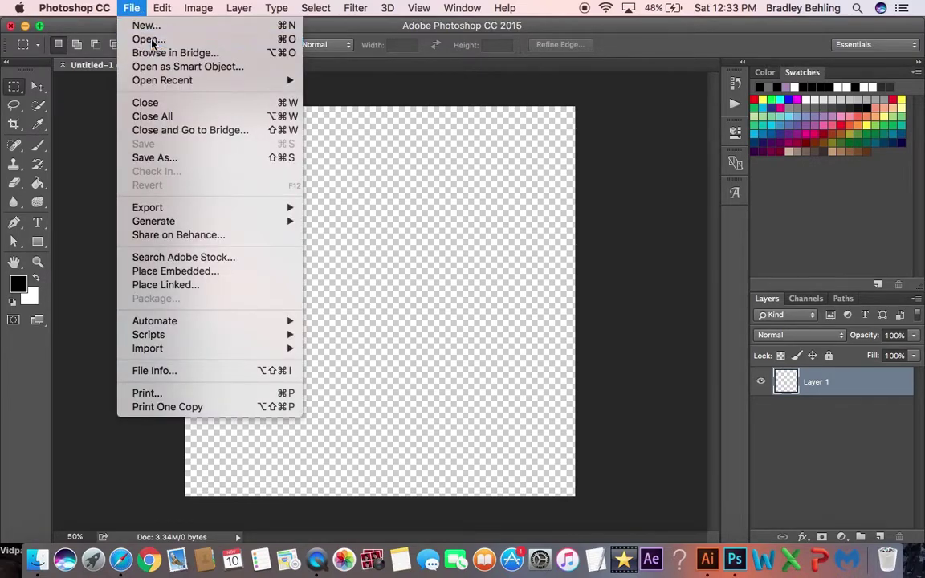
{"action": "left_click", "coordinate": [148, 38]}
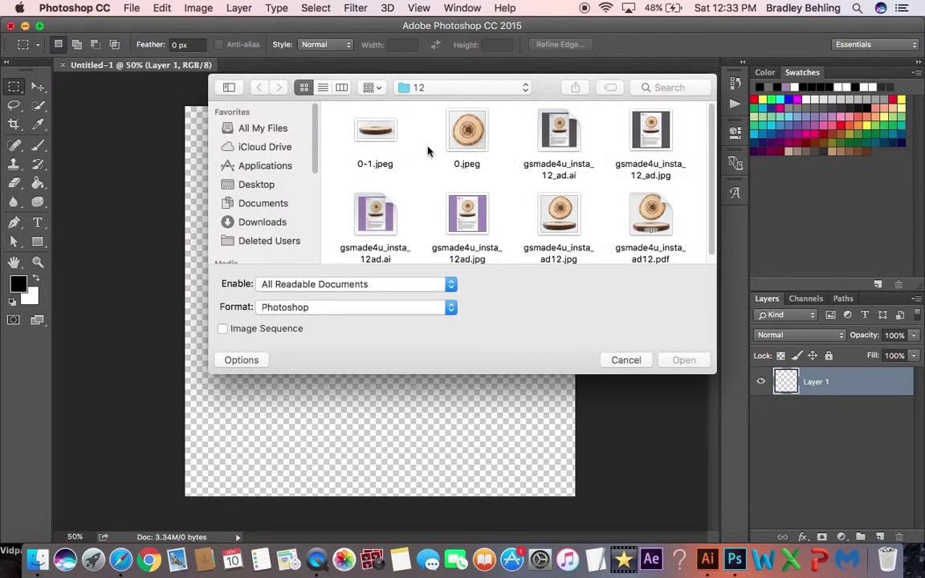
{"action": "left_click", "coordinate": [370, 134]}
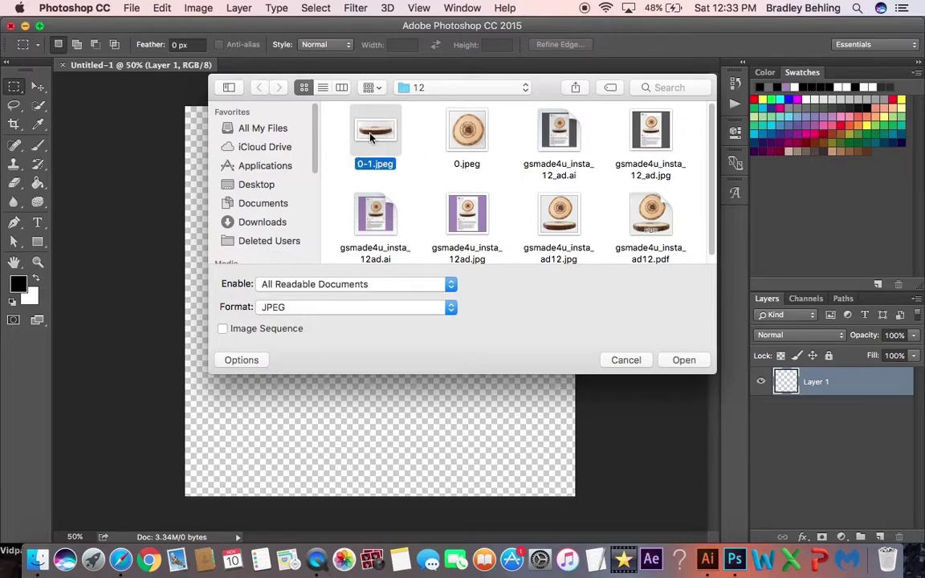
{"action": "left_click", "coordinate": [468, 130]}
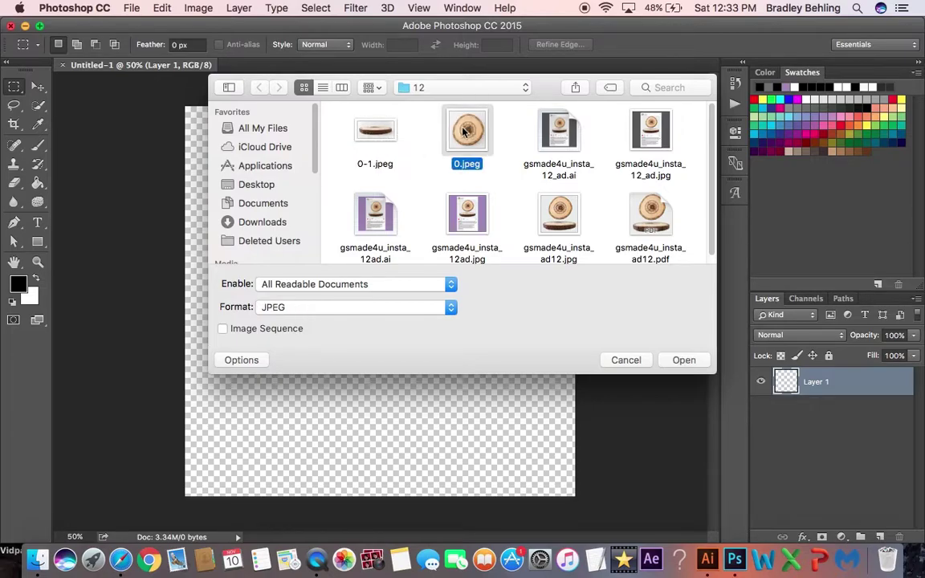
{"action": "left_click", "coordinate": [362, 124], "text": "shift"}
{"action": "left_click", "coordinate": [681, 361]}
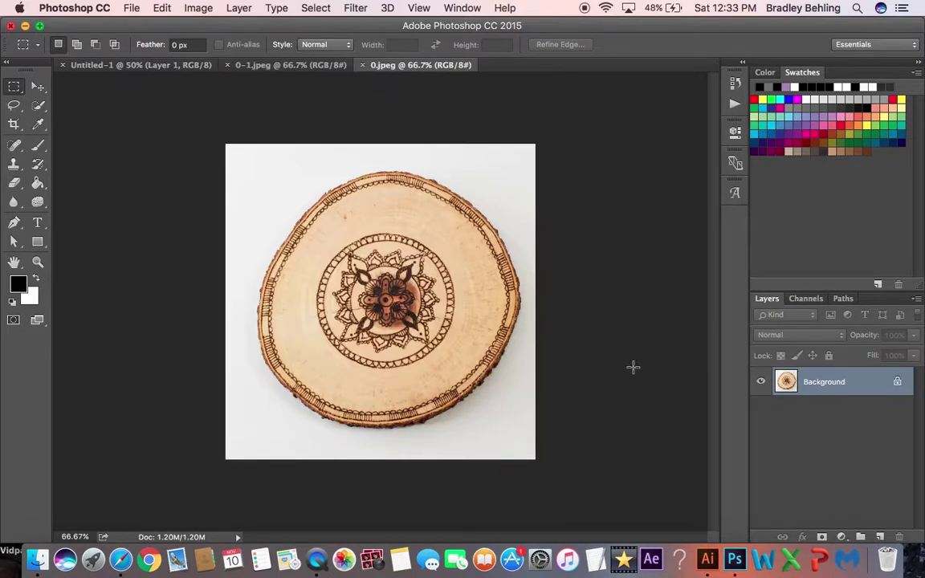
{"action": "left_click", "coordinate": [310, 68]}
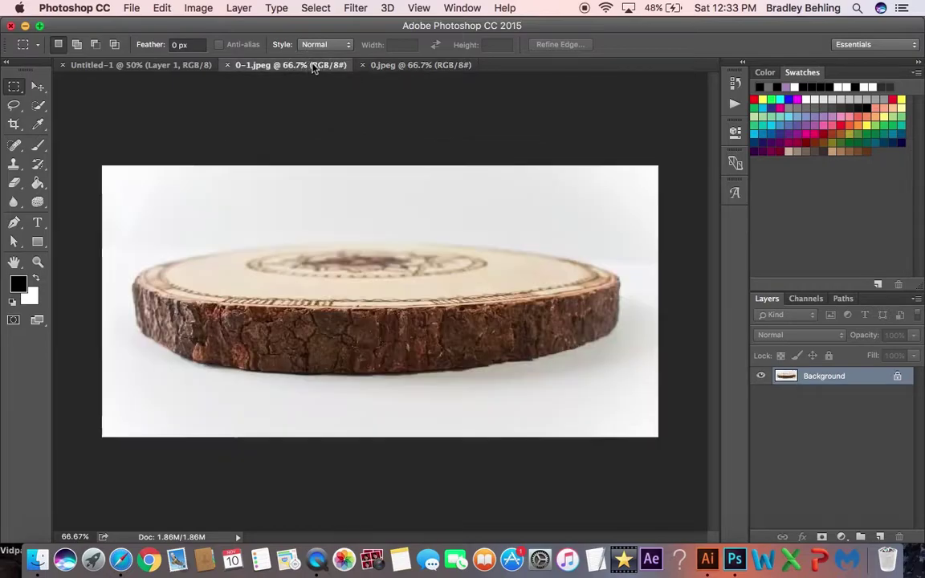
{"action": "left_click", "coordinate": [408, 66]}
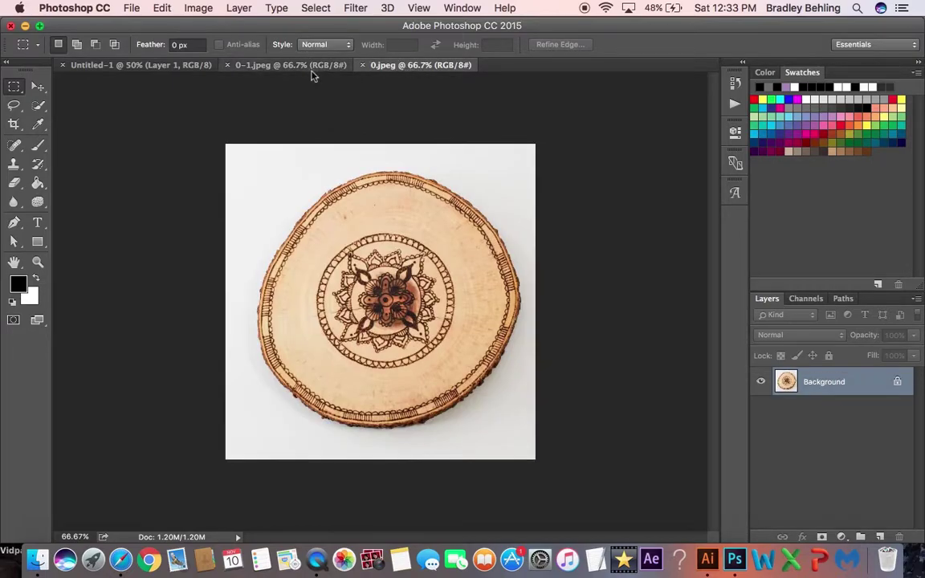
Isolate the round wood slice in 0.jpeg with Quick Selection, copy it to its own layer and hide the Background layer.
{"action": "left_click", "coordinate": [37, 106]}
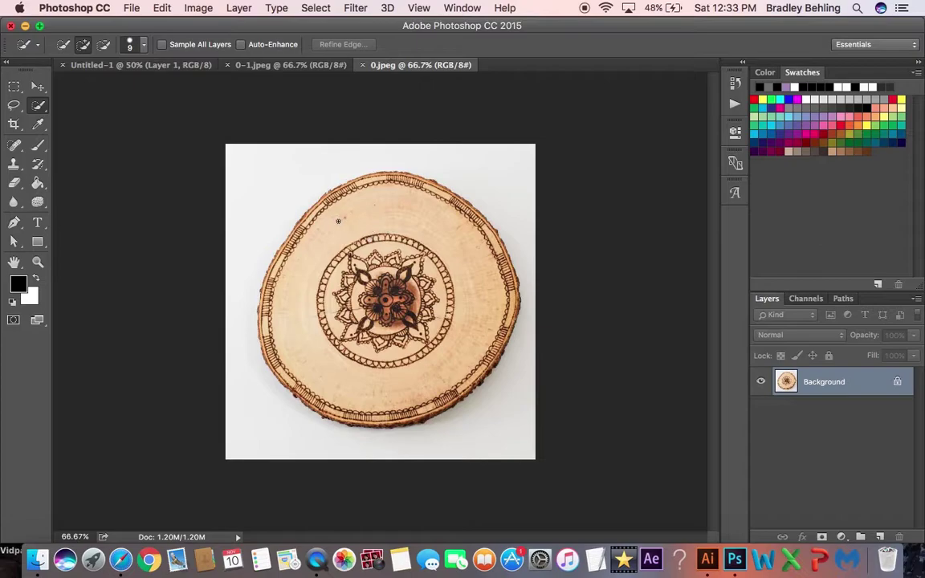
{"action": "mouse_move", "coordinate": [338, 221]}
{"action": "left_mouse_down"}
{"action": "mouse_move", "coordinate": [373, 273]}
{"action": "mouse_move", "coordinate": [440, 309]}
{"action": "mouse_move", "coordinate": [488, 359]}
{"action": "left_mouse_up"}
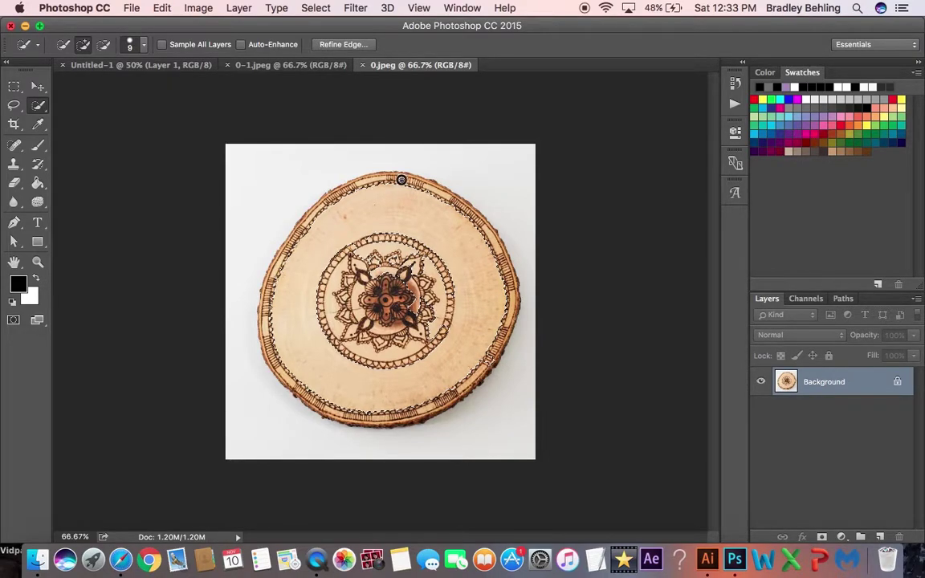
{"action": "mouse_move", "coordinate": [402, 180]}
{"action": "left_mouse_down"}
{"action": "mouse_move", "coordinate": [358, 188]}
{"action": "mouse_move", "coordinate": [295, 231]}
{"action": "mouse_move", "coordinate": [266, 291]}
{"action": "mouse_move", "coordinate": [276, 365]}
{"action": "left_mouse_up"}
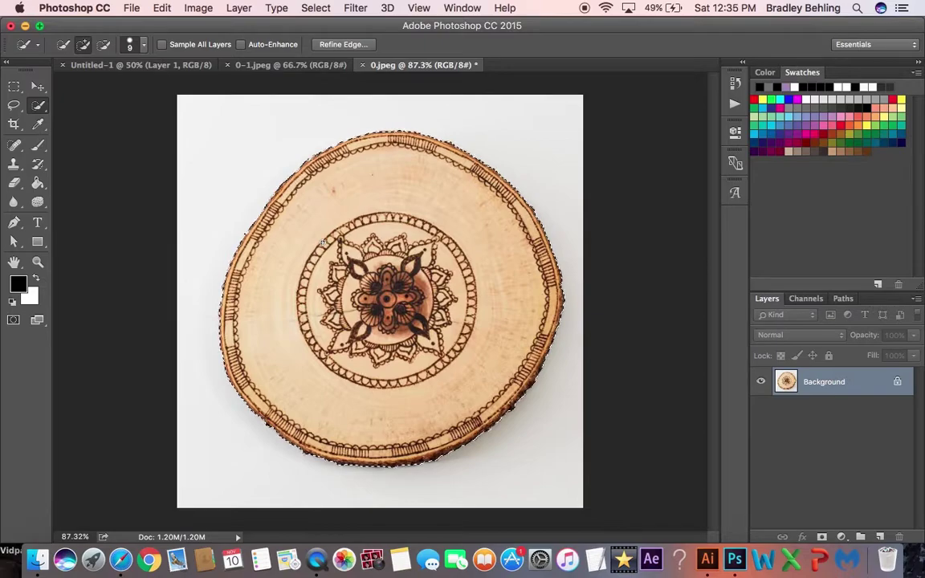
{"action": "key", "text": "super+j"}
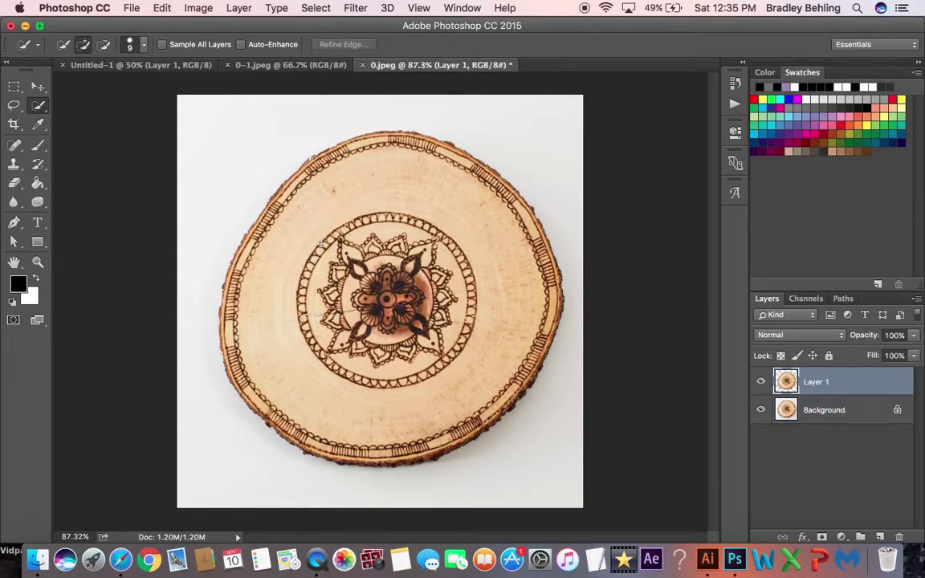
{"action": "left_click", "coordinate": [761, 409]}
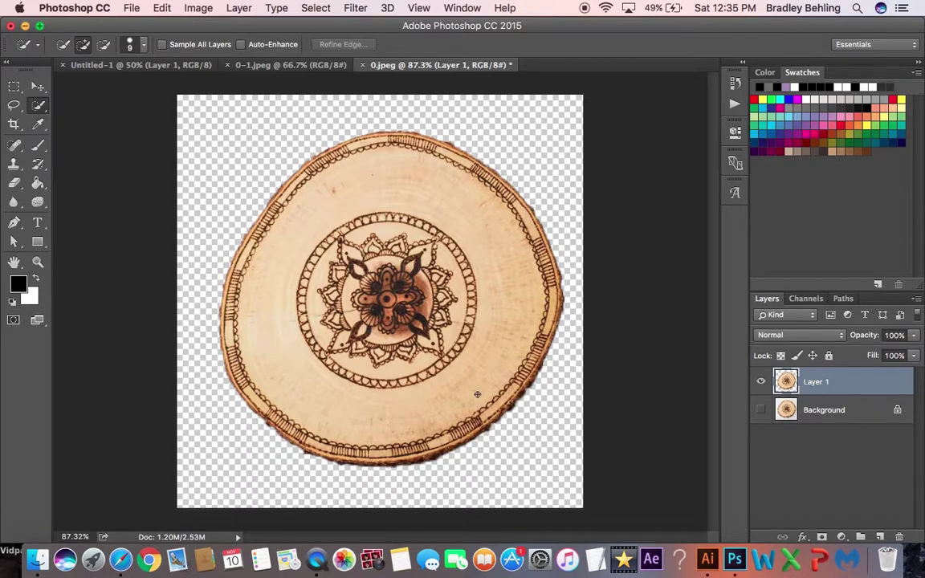
Paste the round slice cut-out into Untitled-1, scaled to about 79% and centred horizontally in the upper part of the canvas.
{"action": "left_click", "coordinate": [184, 65]}
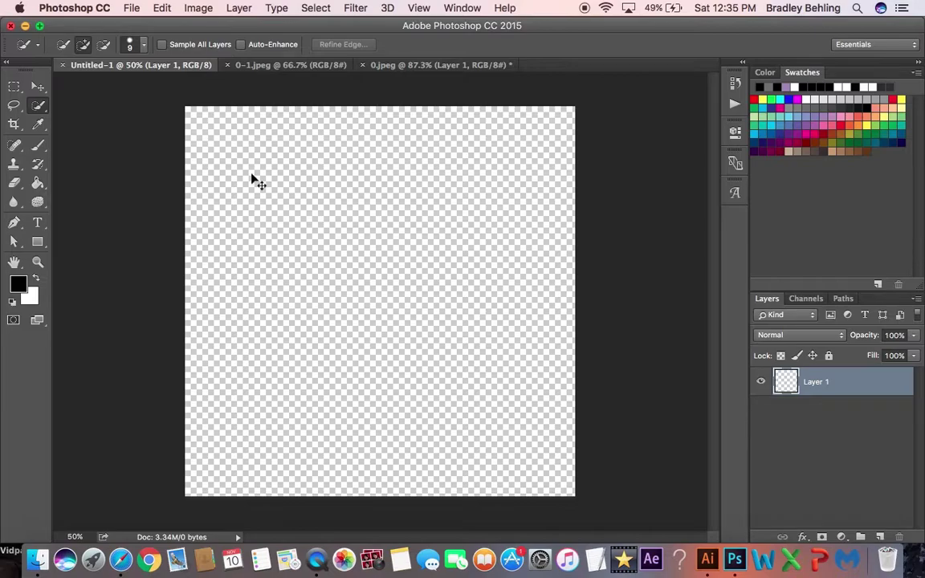
{"action": "key", "text": "super+v"}
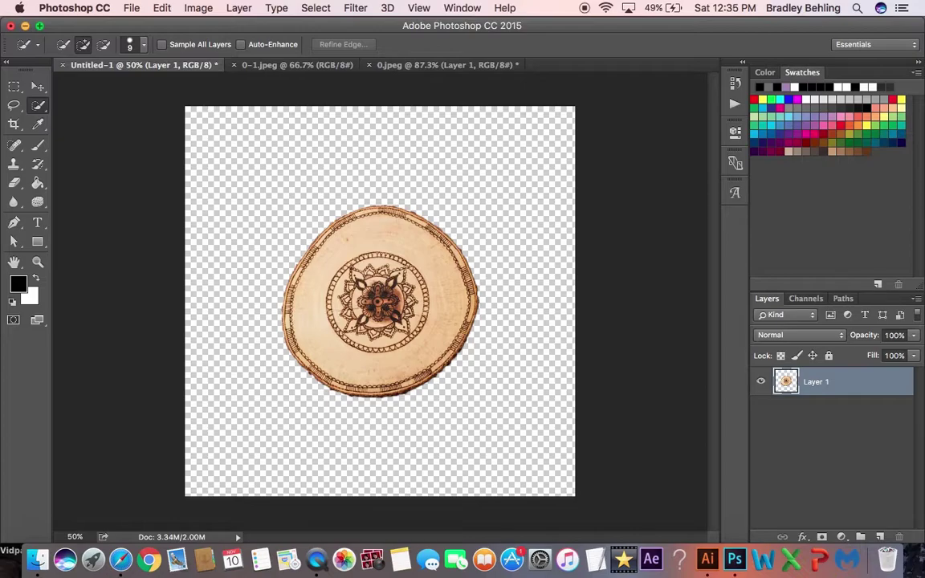
{"action": "key", "text": "super+t"}
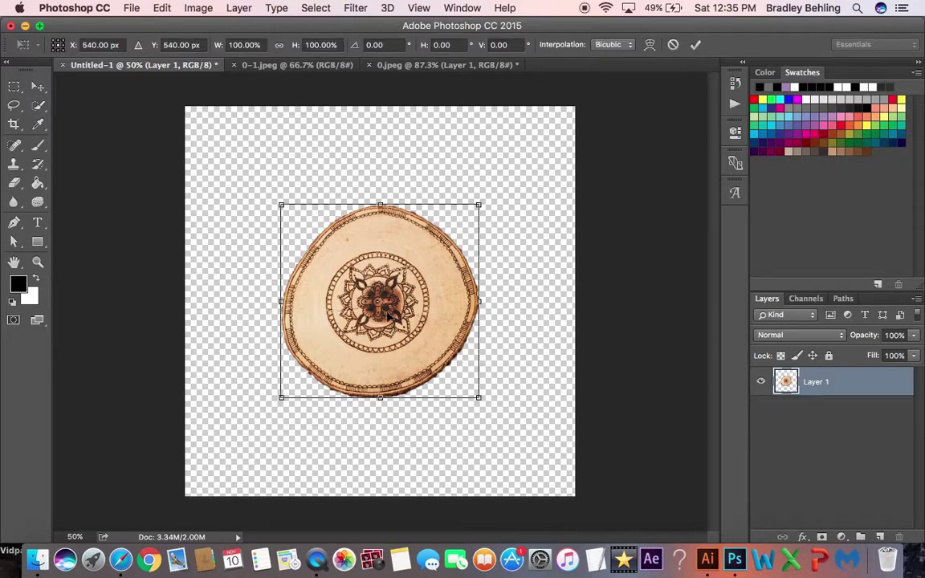
{"action": "left_click_drag", "start_coordinate": [381, 357], "coordinate": [385, 282]}
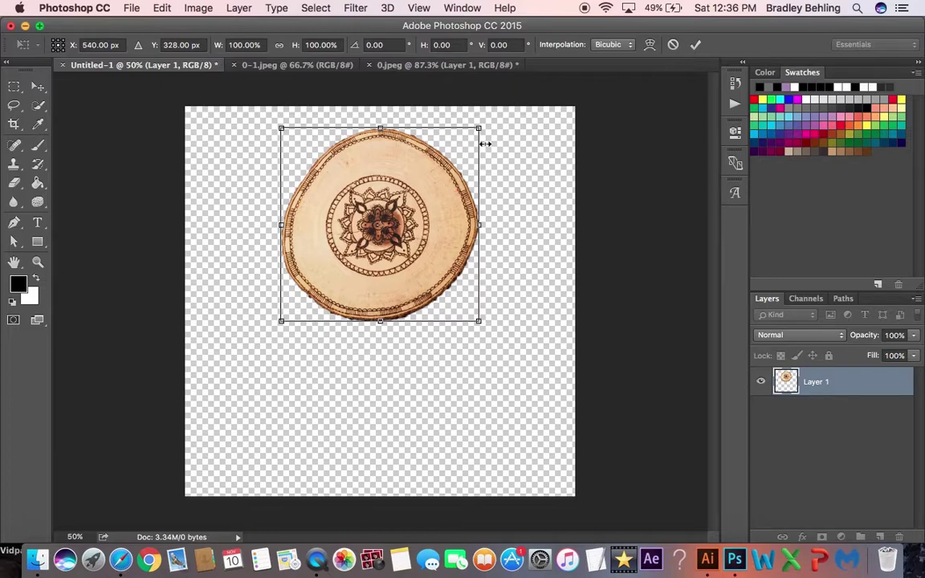
{"action": "left_click_drag", "start_coordinate": [482, 130], "coordinate": [440, 169]}
{"action": "key", "text": "super+z"}
{"action": "left_click_drag", "start_coordinate": [359, 286], "coordinate": [380, 254]}
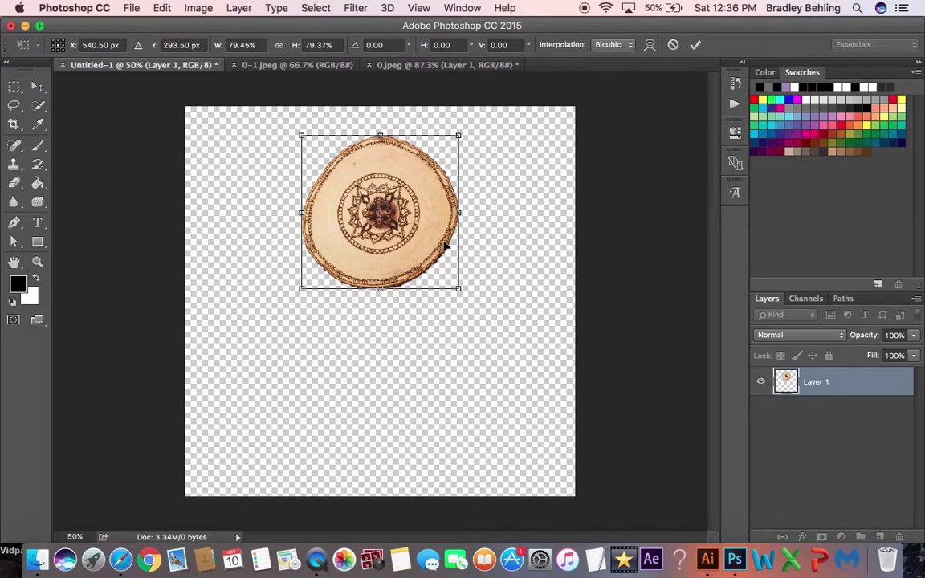
{"action": "key", "text": "Return"}
{"action": "key", "text": "w"}
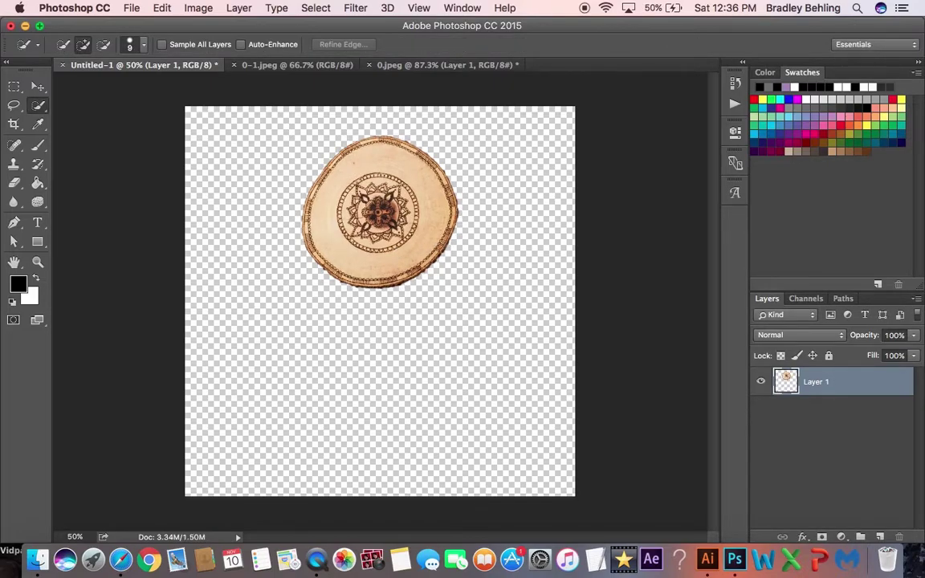
Hide the Background layer in 0-1.jpeg and paste the side-view slice cut-out into Untitled-1.
{"action": "left_click", "coordinate": [288, 66]}
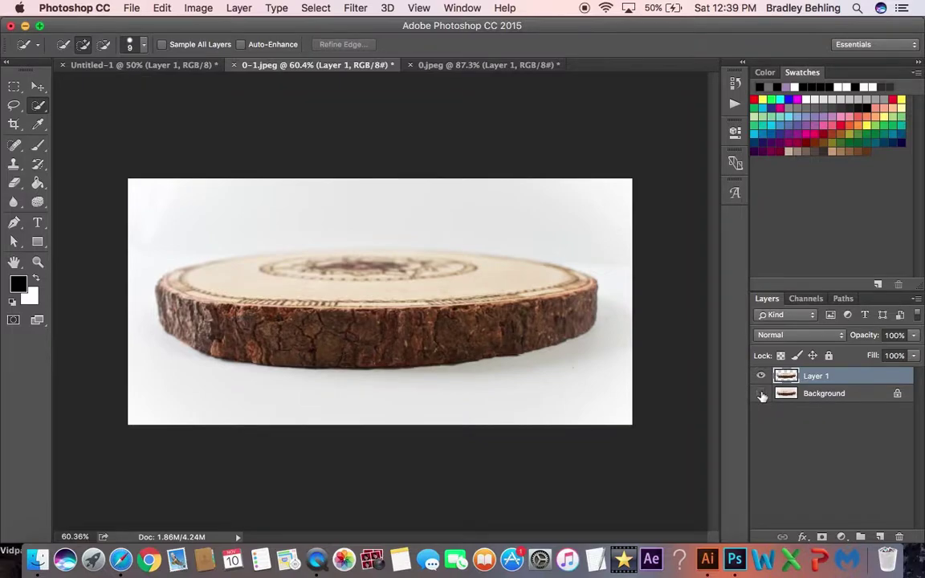
{"action": "left_click", "coordinate": [760, 393]}
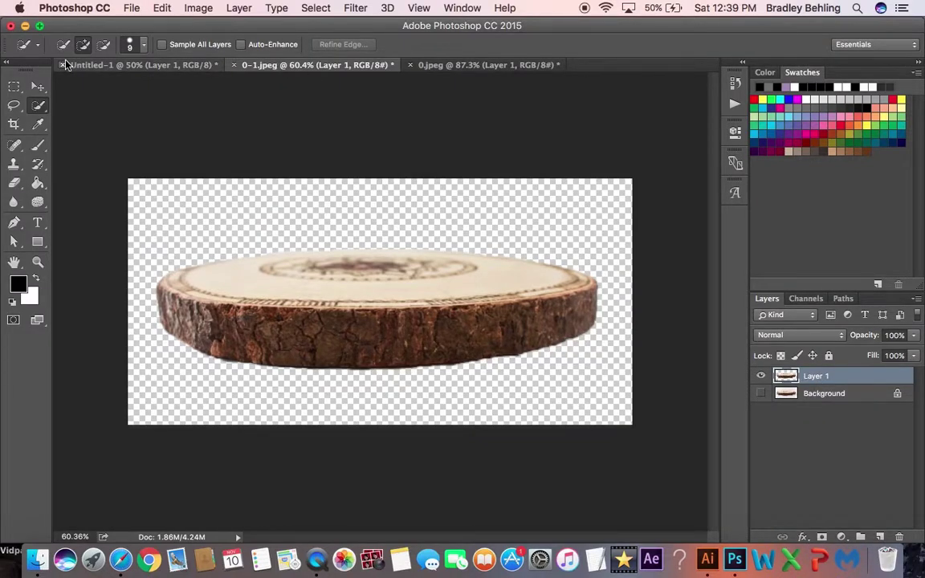
{"action": "left_click", "coordinate": [116, 66]}
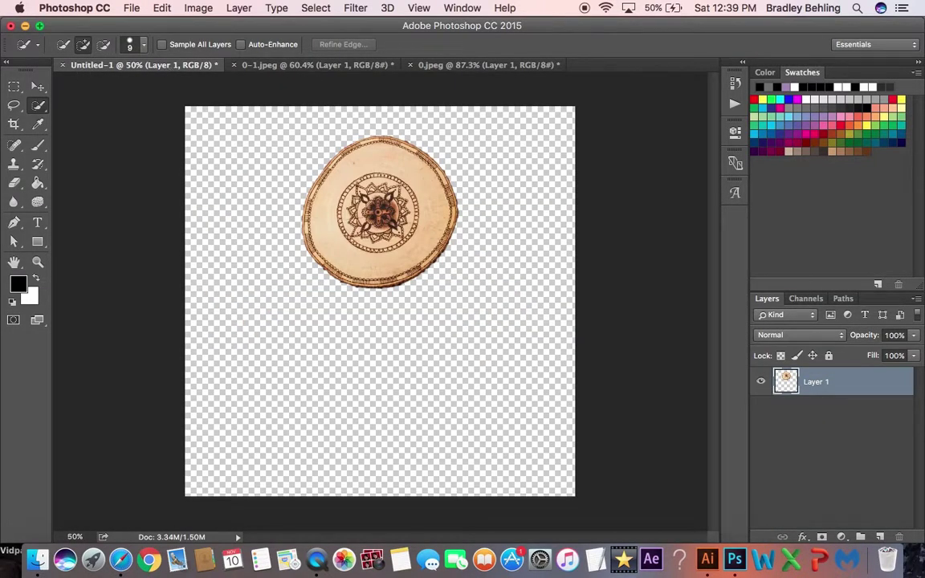
{"action": "key", "text": "super+v"}
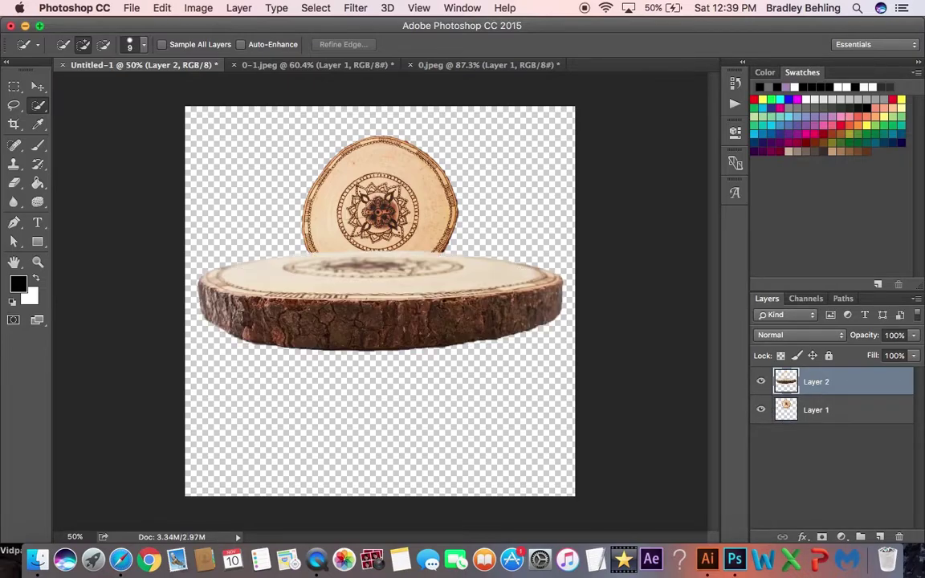
Scale the side-view slice to about 86% and place it centred near the bottom of the canvas, at about Y 842 px.
{"action": "key", "text": "super+t"}
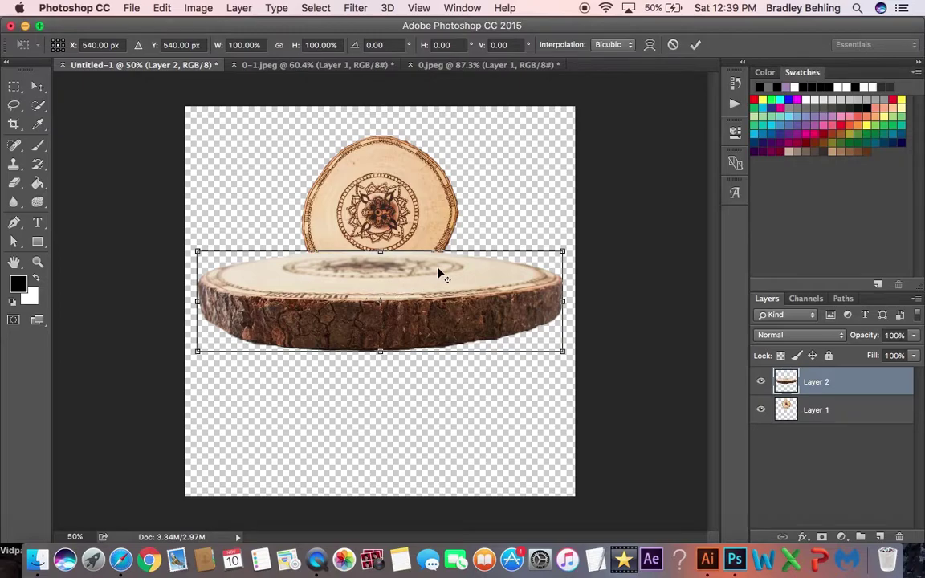
{"action": "left_click_drag", "start_coordinate": [564, 250], "coordinate": [510, 266]}
{"action": "left_click_drag", "start_coordinate": [434, 297], "coordinate": [432, 378]}
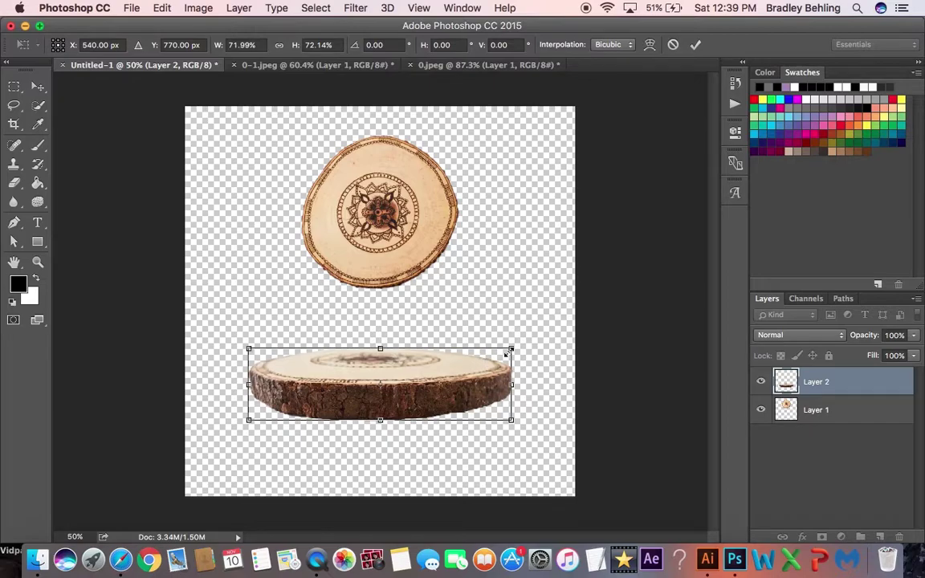
{"action": "left_click_drag", "start_coordinate": [511, 349], "coordinate": [537, 334]}
{"action": "mouse_move", "coordinate": [423, 383]}
{"action": "left_mouse_down"}
{"action": "mouse_move", "coordinate": [404, 392]}
{"action": "mouse_move", "coordinate": [407, 408]}
{"action": "left_mouse_up"}
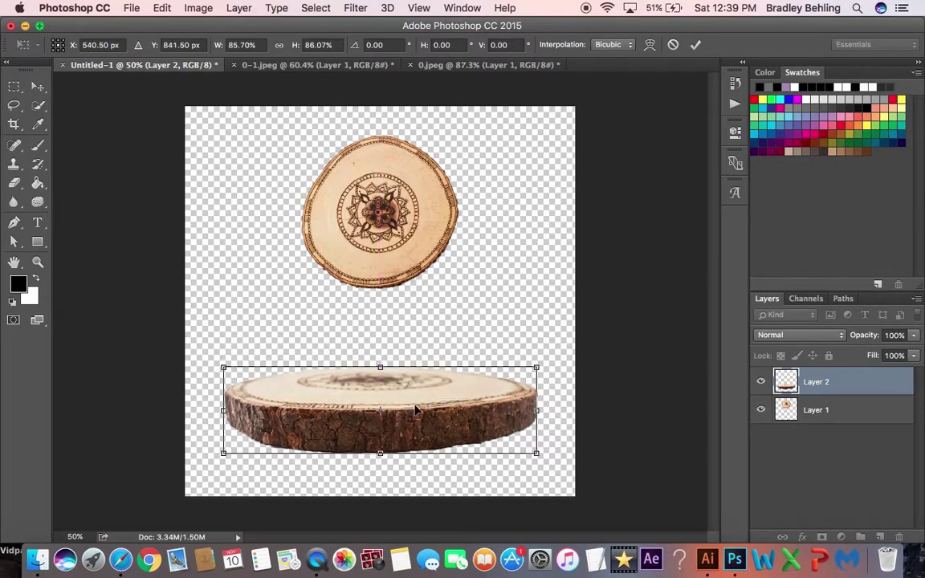
{"action": "key", "text": "Return"}
{"action": "key", "text": "w"}
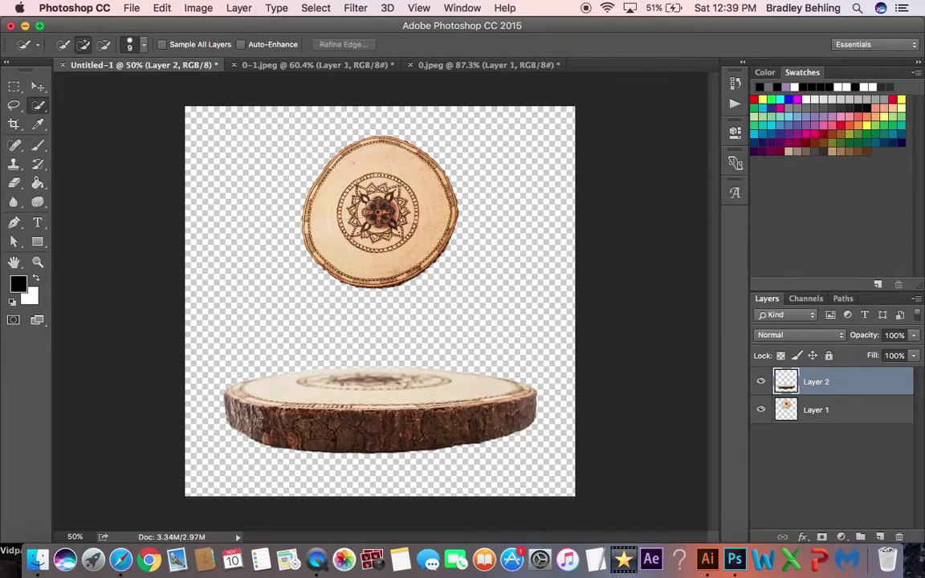
Enlarge the round slice on Layer 1 to about 129% and centre it above the side-view slice at about Y 353 px.
{"action": "left_click", "coordinate": [814, 406]}
{"action": "key", "text": "super+t"}
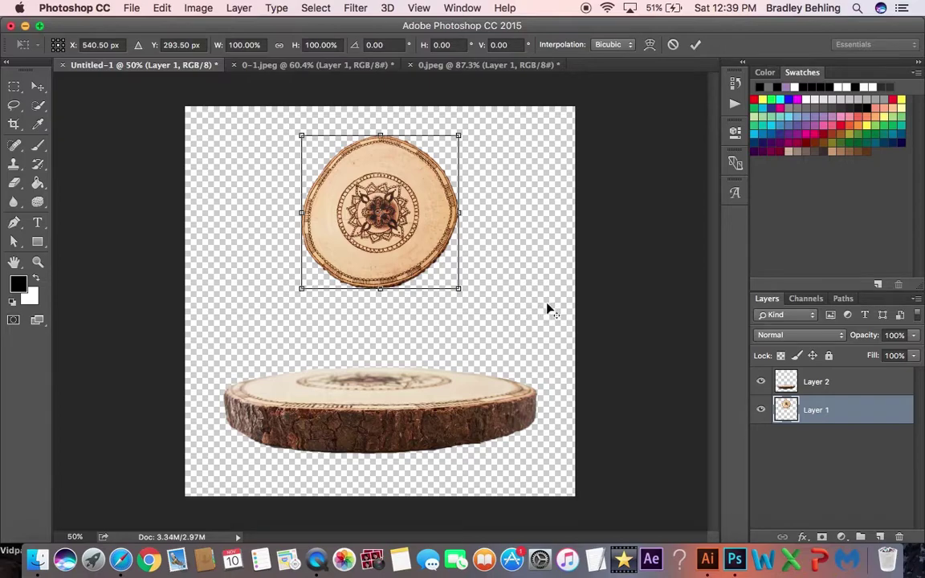
{"action": "left_click_drag", "start_coordinate": [458, 289], "coordinate": [473, 313]}
{"action": "left_click_drag", "start_coordinate": [442, 278], "coordinate": [451, 299]}
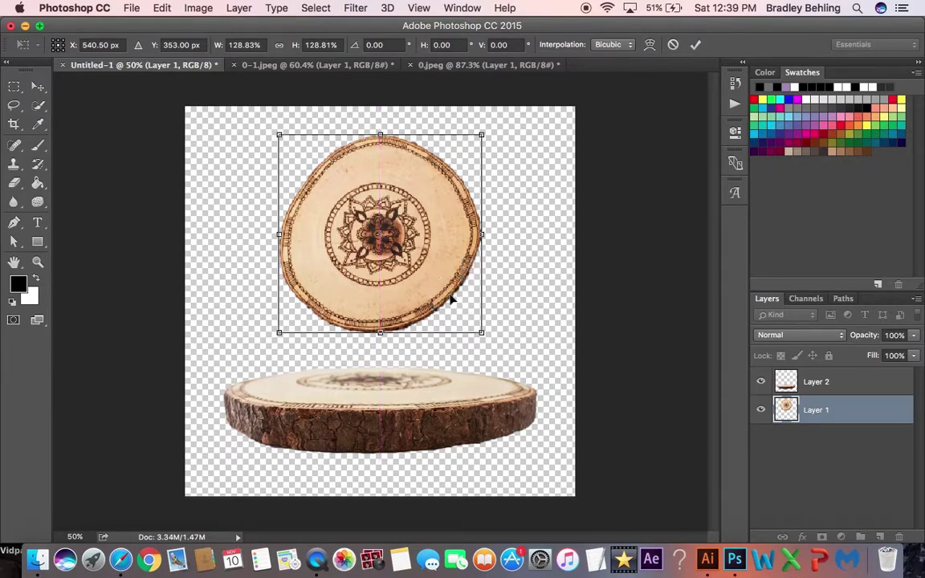
{"action": "key", "text": "Return"}
{"action": "key", "text": "w"}
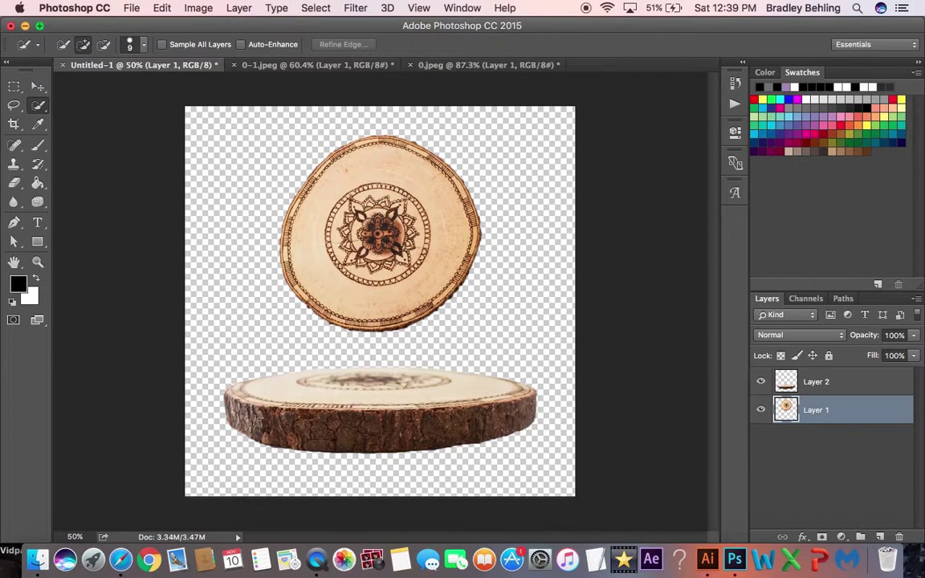
Draw a white rectangle about 1113 by 1116 px covering the whole canvas and move its layer beneath both wood slice layers.
{"action": "left_click", "coordinate": [38, 243]}
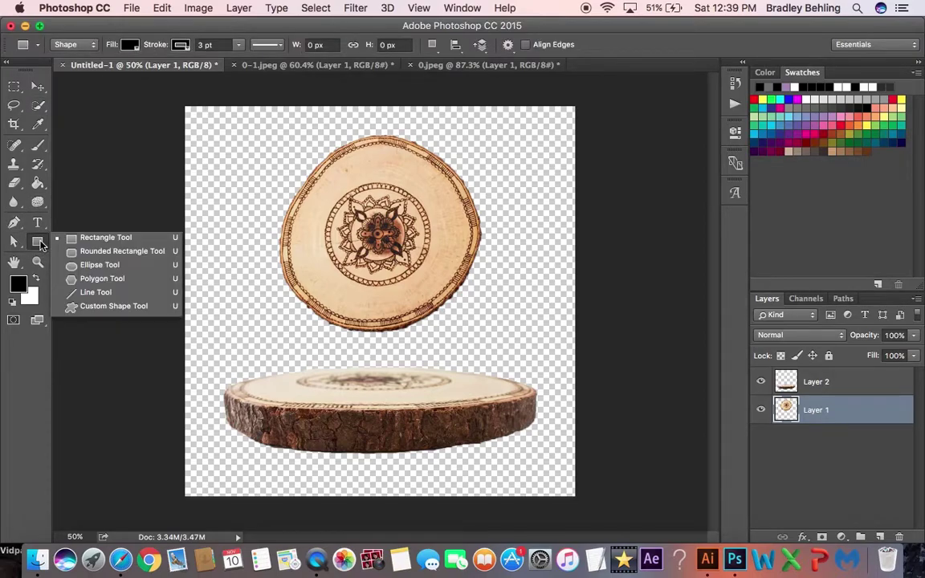
{"action": "left_click", "coordinate": [90, 237]}
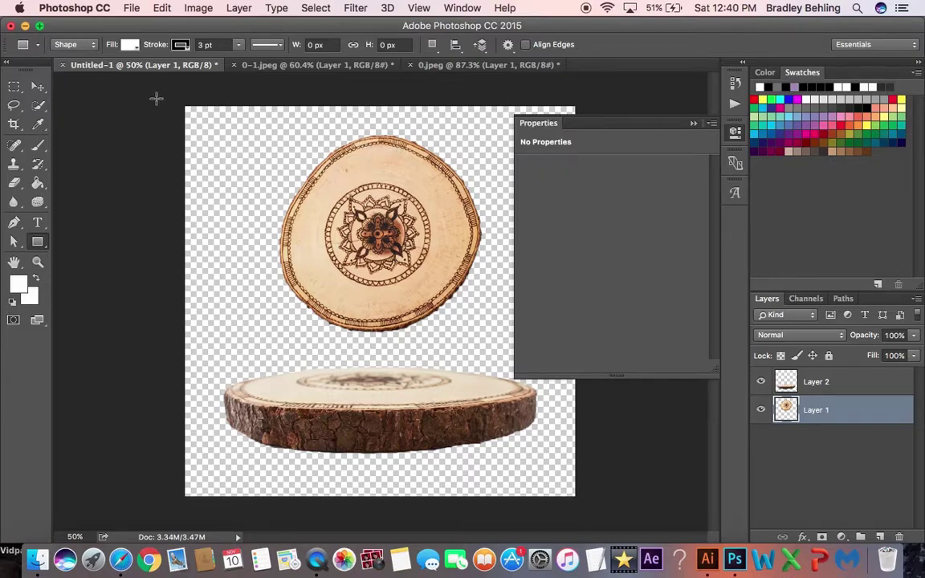
{"action": "left_click_drag", "start_coordinate": [180, 102], "coordinate": [582, 503]}
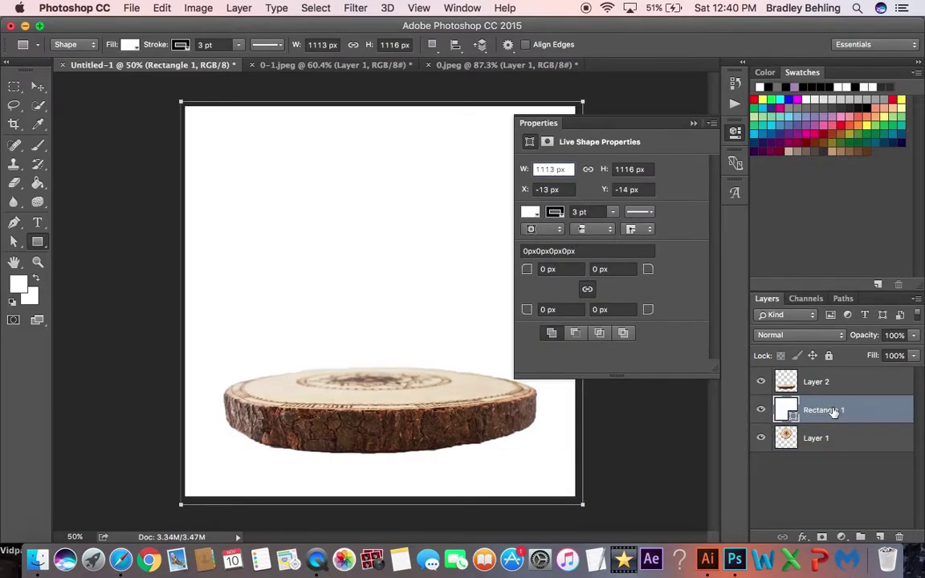
{"action": "left_click_drag", "start_coordinate": [831, 411], "coordinate": [835, 459]}
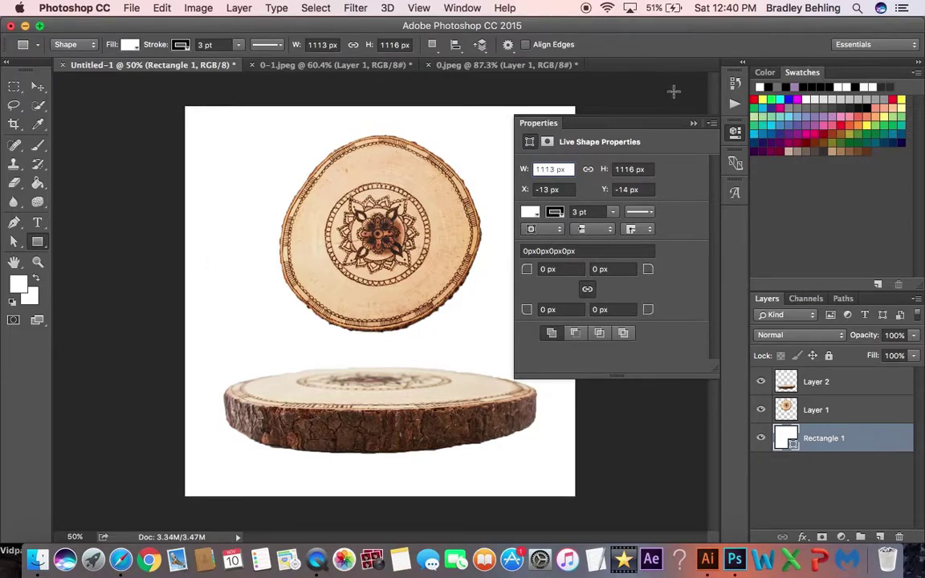
{"action": "left_click", "coordinate": [693, 124]}
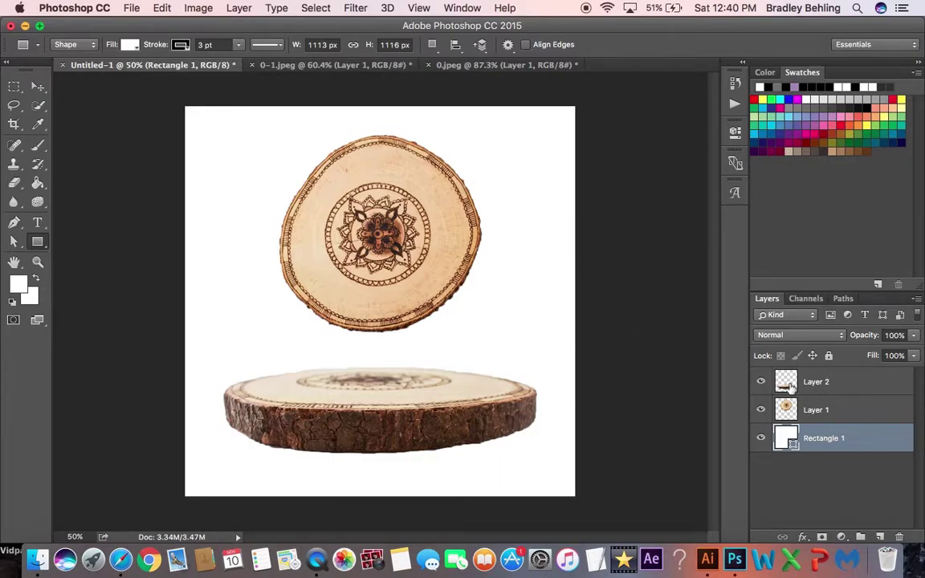
Add a black drop shadow with a 20 px distance to the side-view slice on Layer 2 and copy the effect to Layer 1.
{"action": "double_click", "coordinate": [827, 393]}
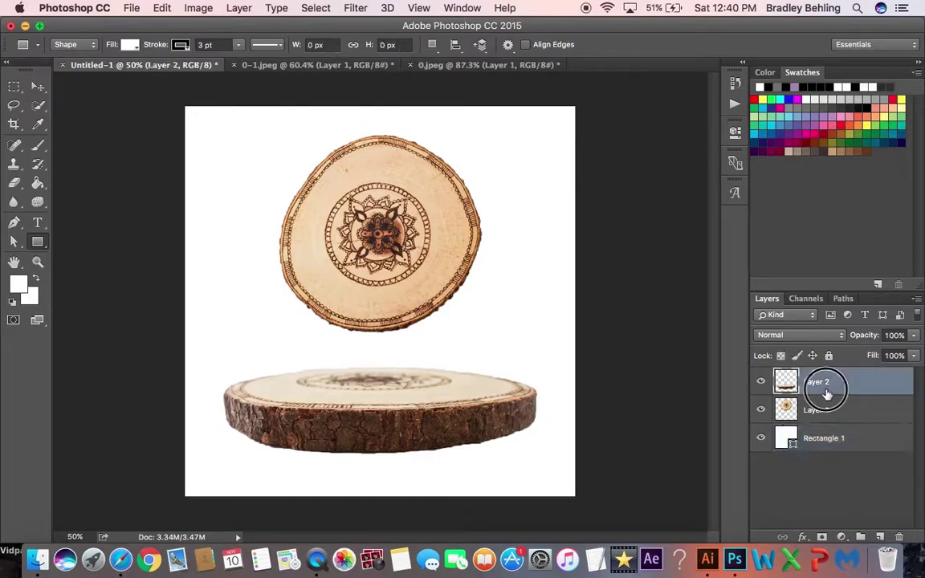
{"action": "left_click_drag", "start_coordinate": [243, 69], "coordinate": [526, 7]}
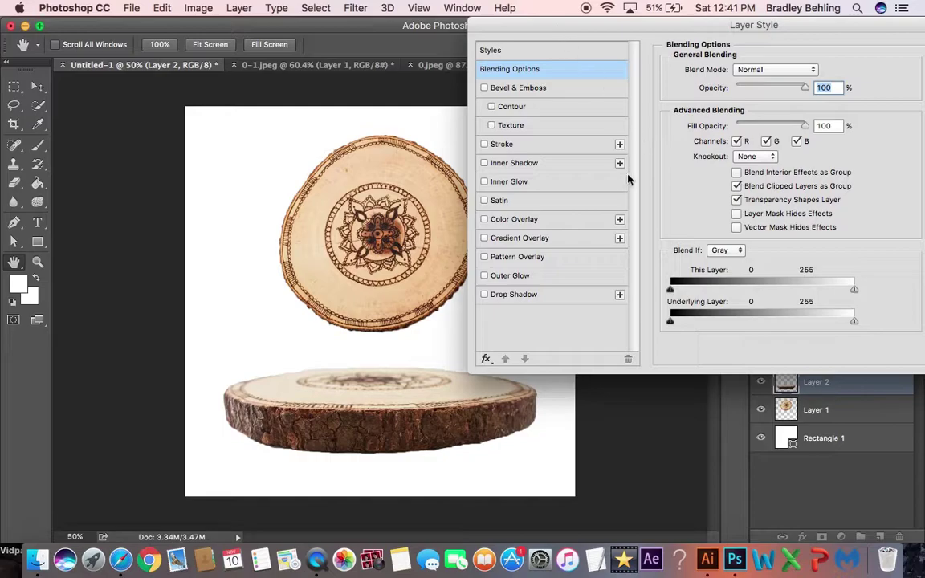
{"action": "left_click", "coordinate": [512, 295]}
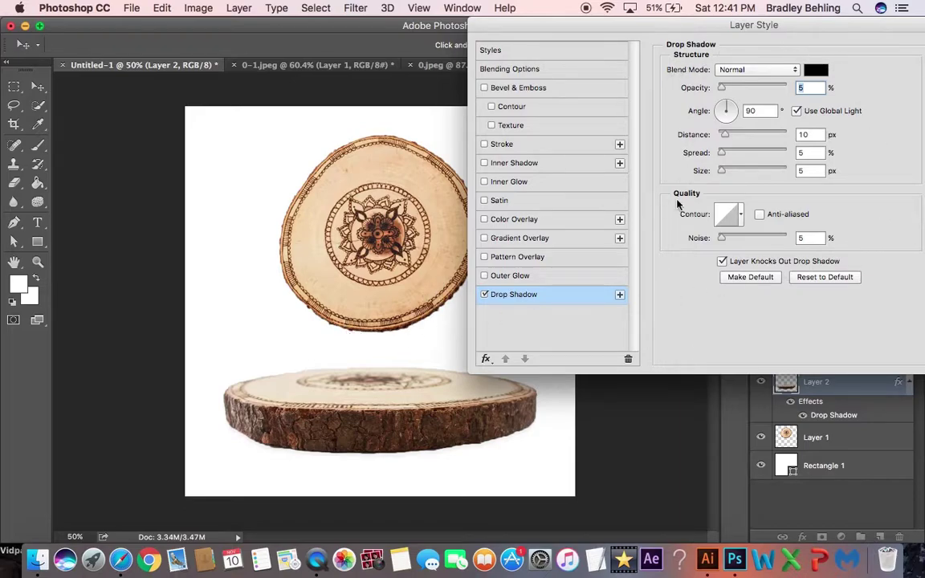
{"action": "left_click_drag", "start_coordinate": [725, 139], "coordinate": [732, 138]}
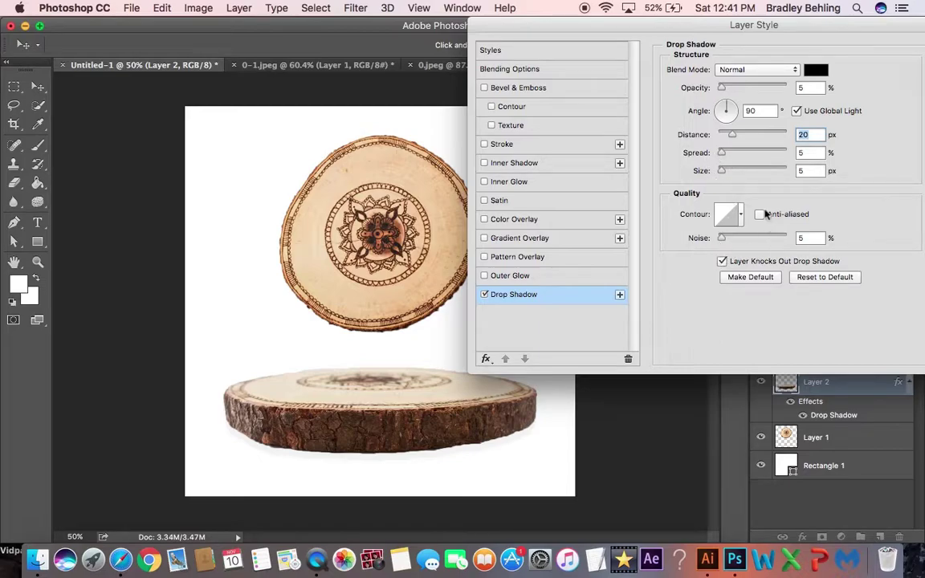
{"action": "left_click", "coordinate": [816, 71]}
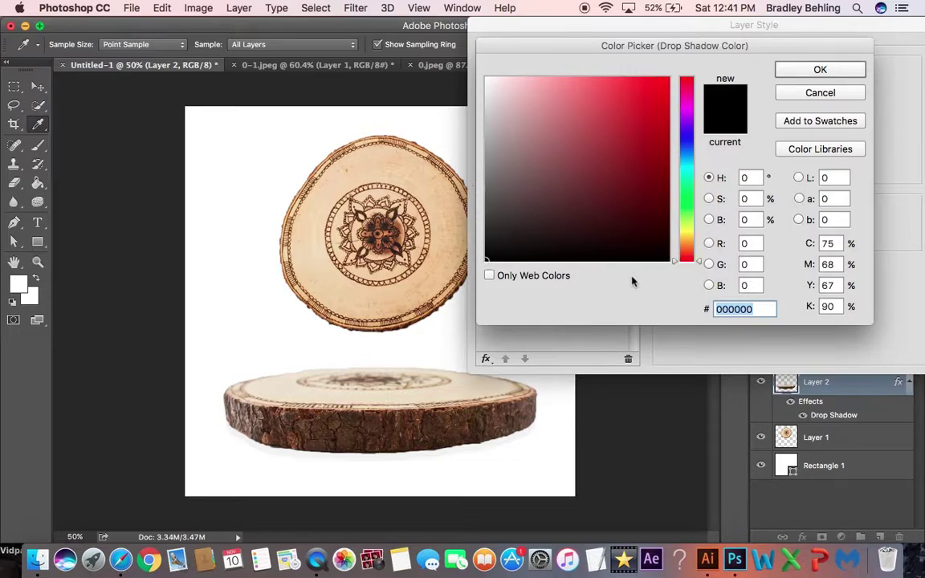
{"action": "left_click", "coordinate": [817, 71]}
{"action": "left_click_drag", "start_coordinate": [725, 25], "coordinate": [703, 8]}
{"action": "left_click", "coordinate": [885, 52]}
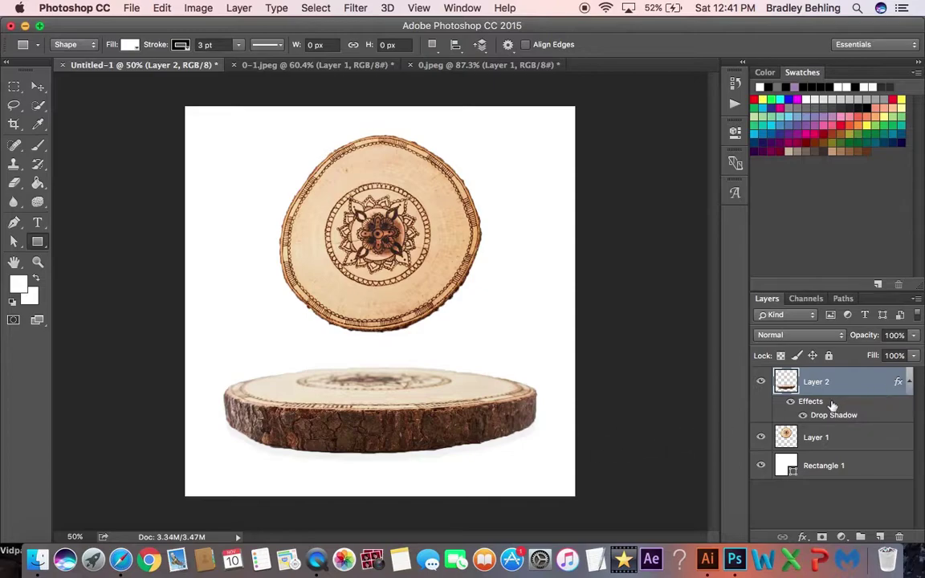
{"action": "left_click_drag", "start_coordinate": [810, 402], "coordinate": [814, 437]}
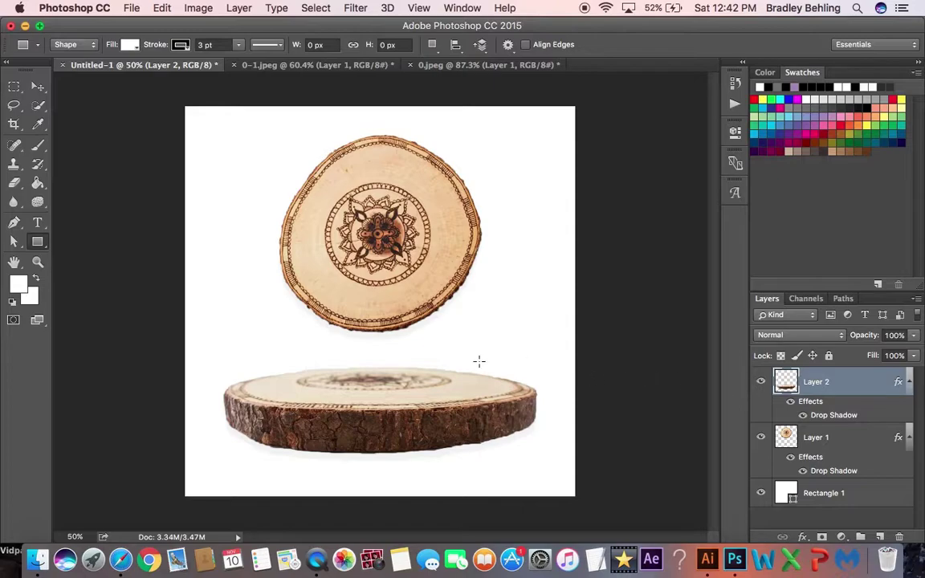
Add an outer glow to the side-view slice on Layer 2 with 20% opacity and 0% noise.
{"action": "double_click", "coordinate": [854, 385]}
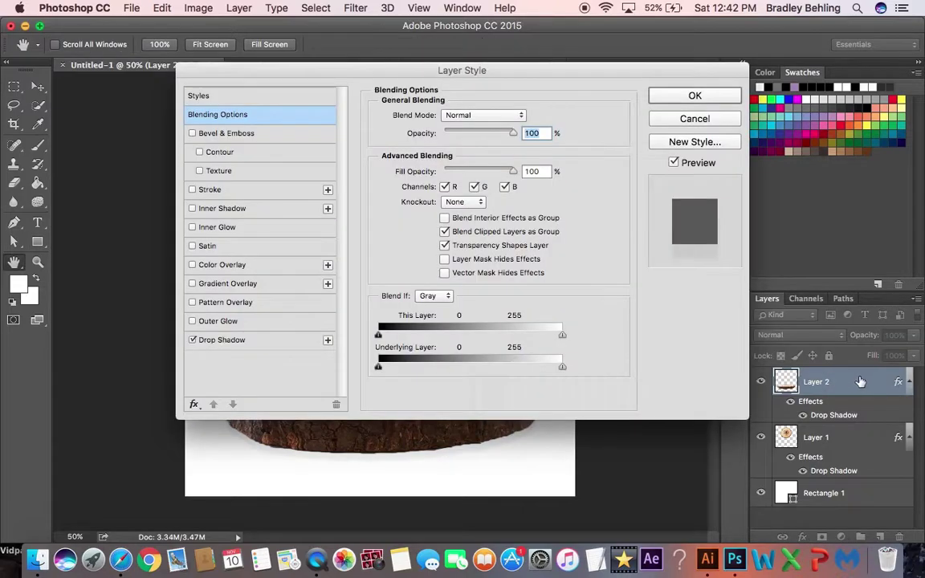
{"action": "left_click", "coordinate": [218, 321]}
{"action": "left_click_drag", "start_coordinate": [240, 74], "coordinate": [540, 28]}
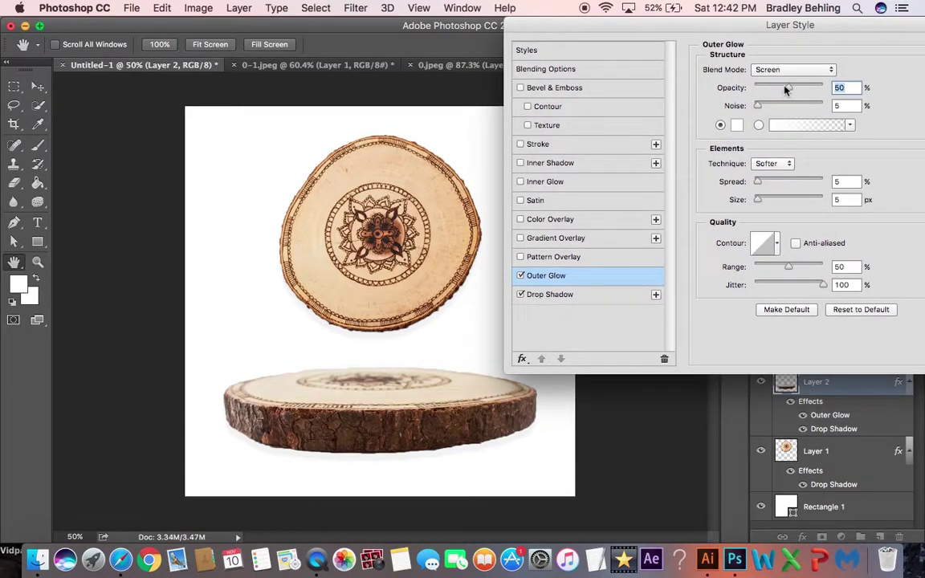
{"action": "left_click_drag", "start_coordinate": [789, 91], "coordinate": [767, 92]}
{"action": "left_click_drag", "start_coordinate": [754, 109], "coordinate": [750, 107]}
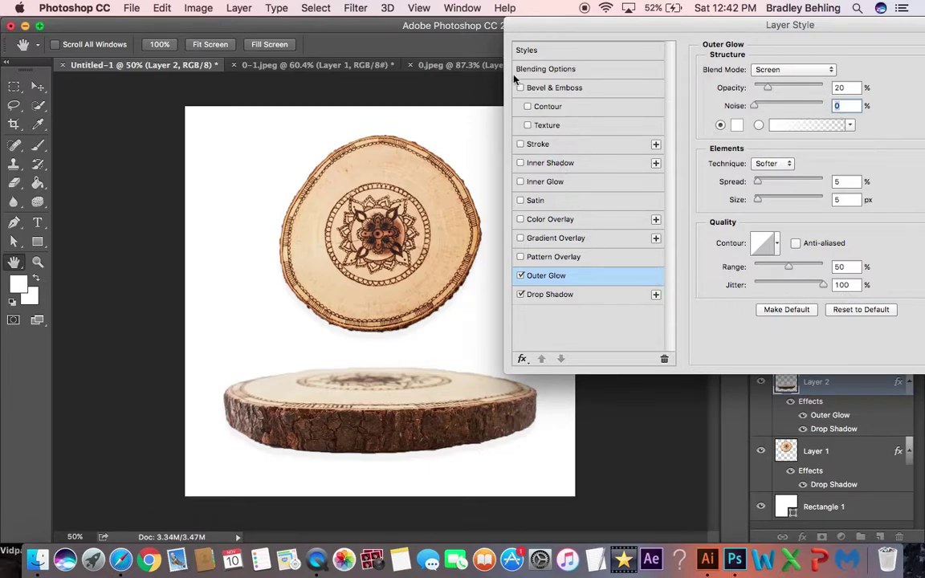
{"action": "left_click_drag", "start_coordinate": [776, 25], "coordinate": [578, 14]}
{"action": "left_click", "coordinate": [826, 48]}
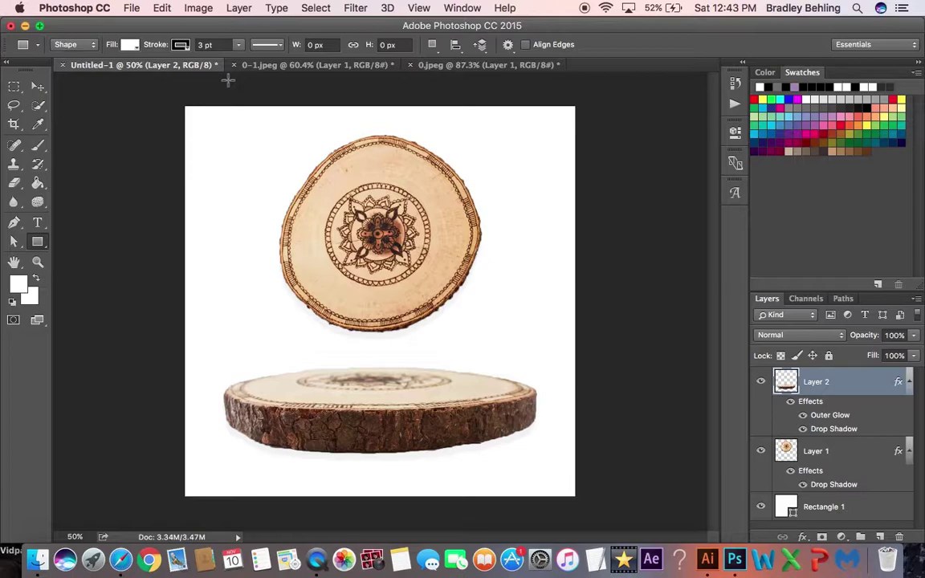
Save the composition to the Desktop as a JPEG named 12 at High quality 8 in Progressive format.
{"action": "left_click", "coordinate": [130, 9]}
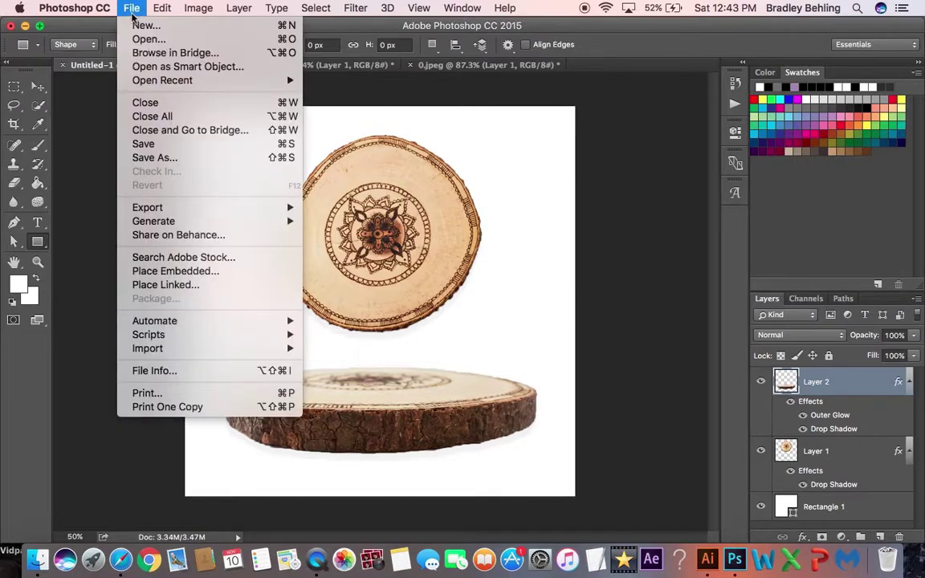
{"action": "left_click", "coordinate": [130, 145]}
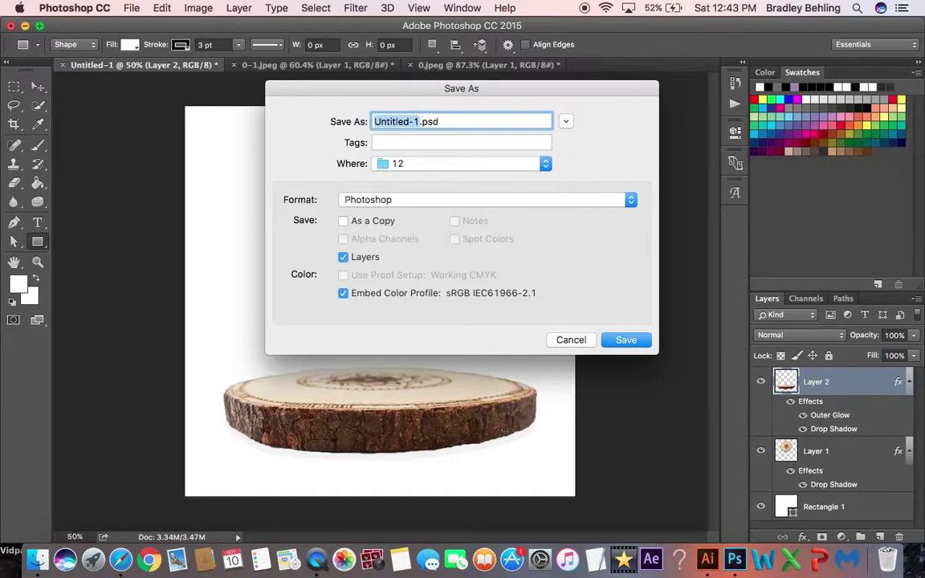
{"action": "type", "text": "12"}
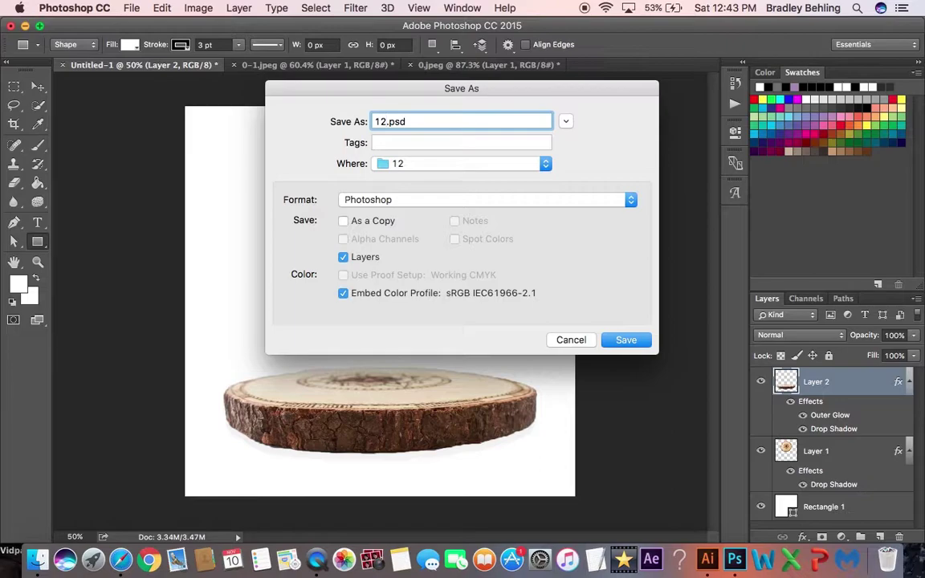
{"action": "left_click", "coordinate": [400, 200]}
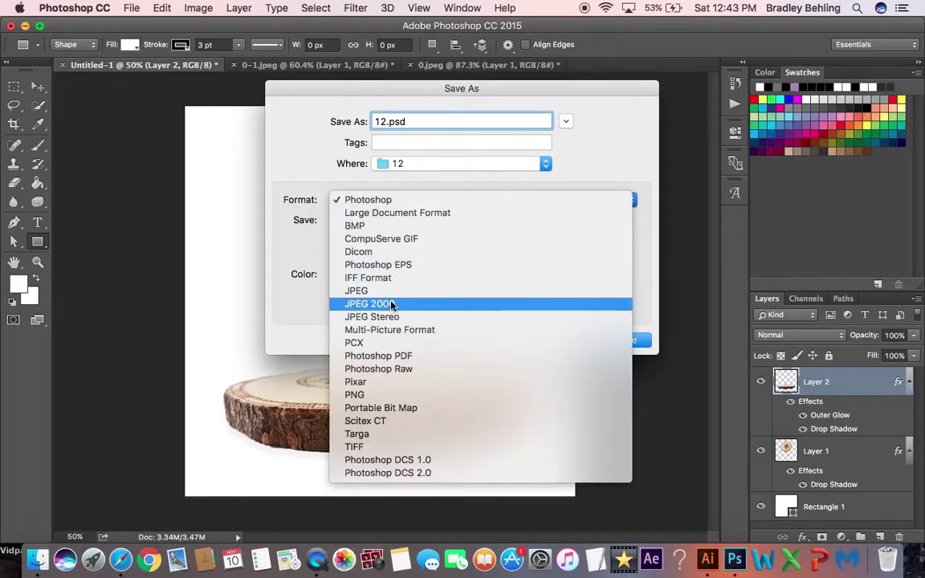
{"action": "left_click", "coordinate": [356, 290]}
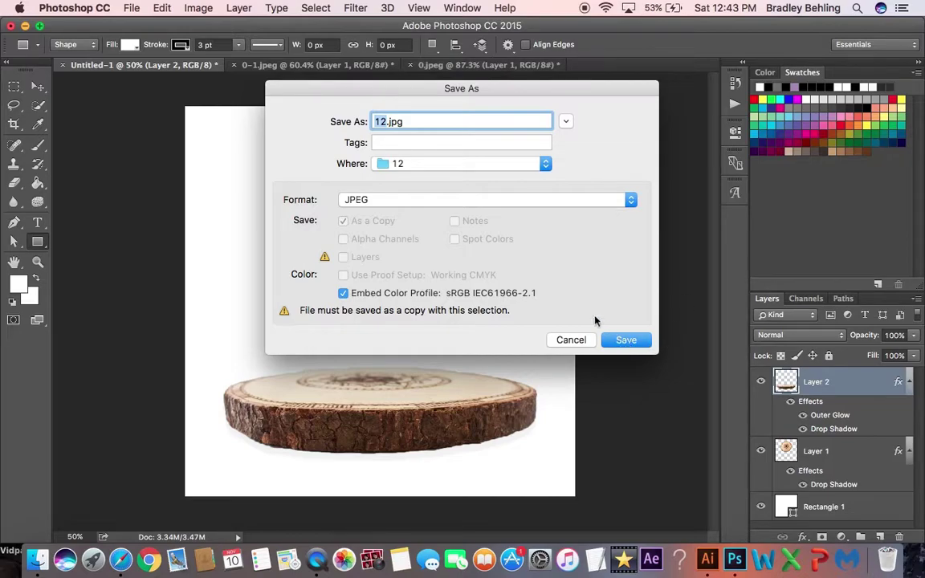
{"action": "left_click", "coordinate": [376, 162]}
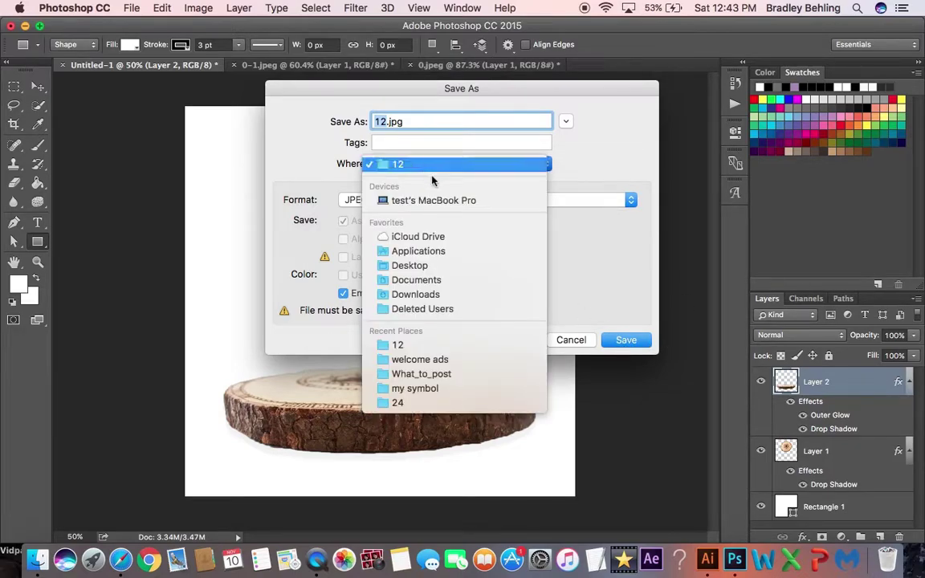
{"action": "left_click", "coordinate": [415, 266]}
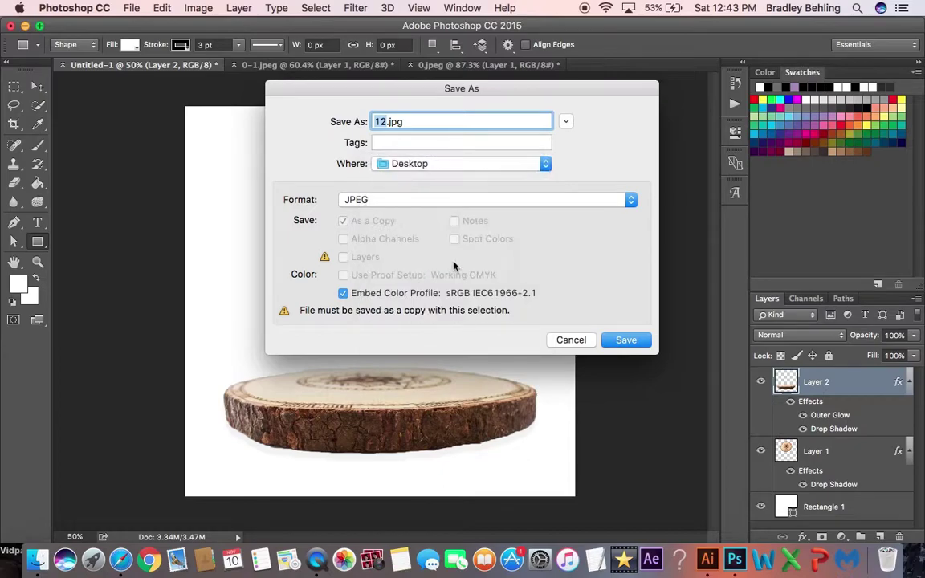
{"action": "left_click", "coordinate": [624, 340]}
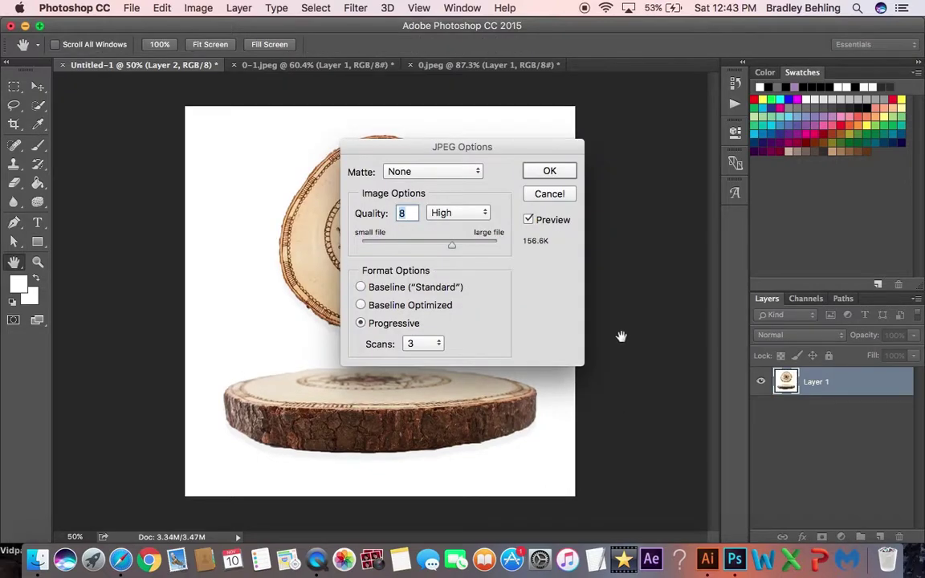
{"action": "left_click", "coordinate": [543, 171]}
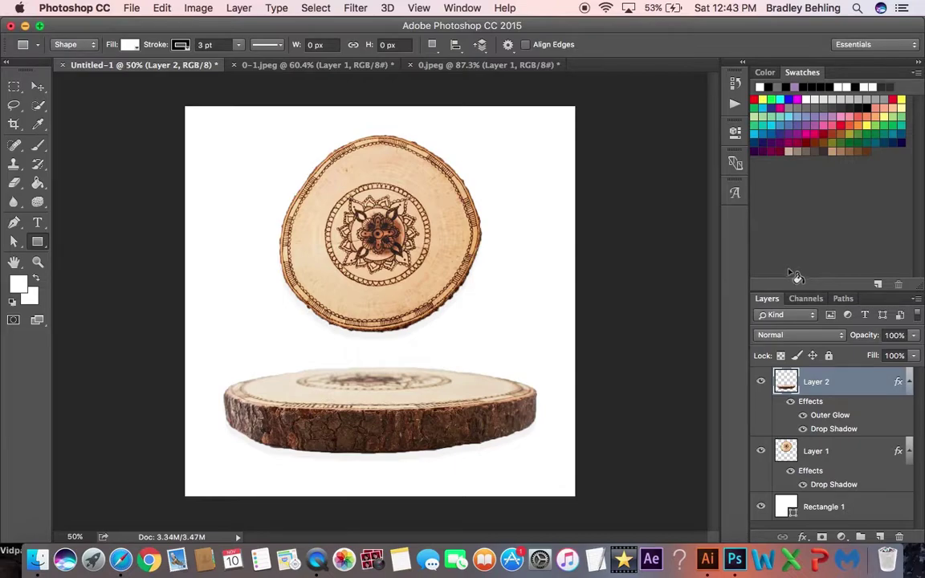